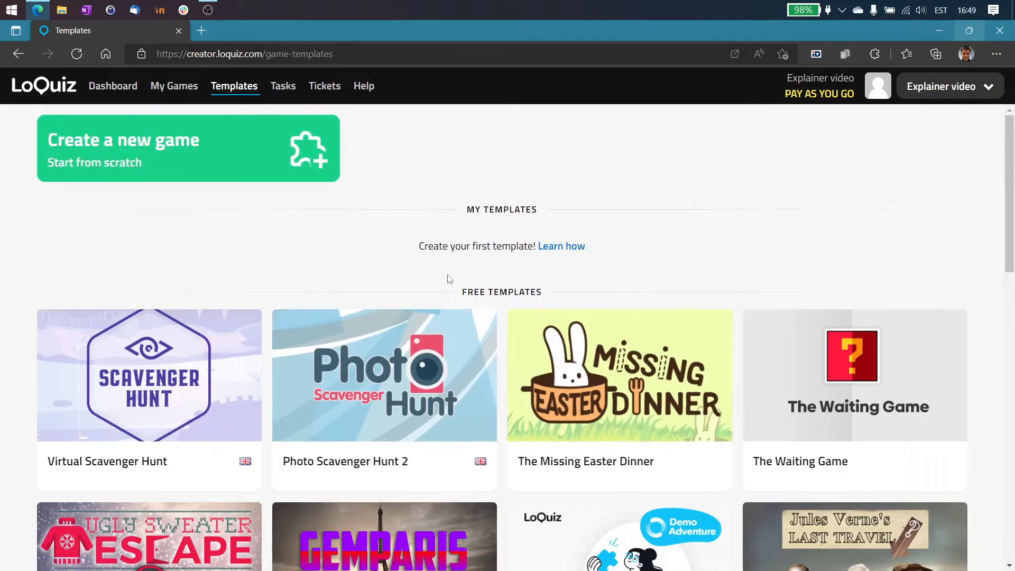
# - Create a new game from the free Virtual Scavenger Hunt template
pyautogui.scroll(-1, 233, 363)
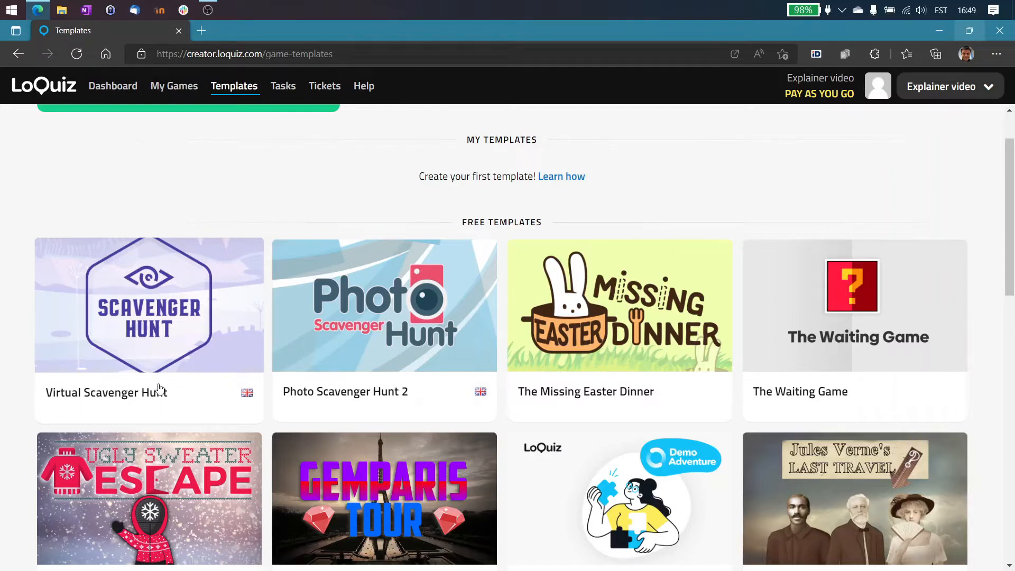
pyautogui.click(148, 309)
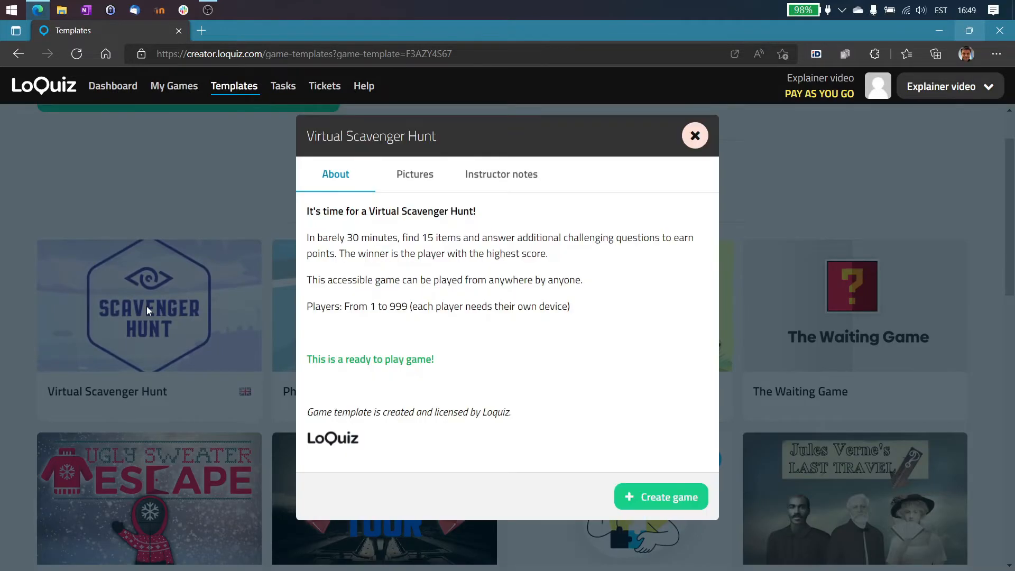
pyautogui.click(655, 500)
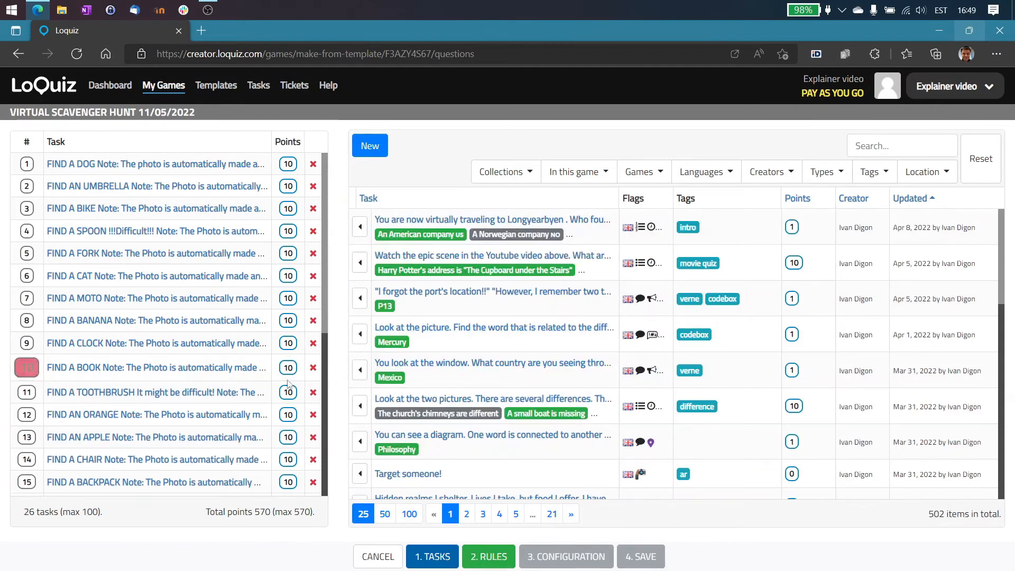
# - Look through the game's whole task list, including the find, exercise and augmented picture tasks
pyautogui.scroll(-5, 236, 307)
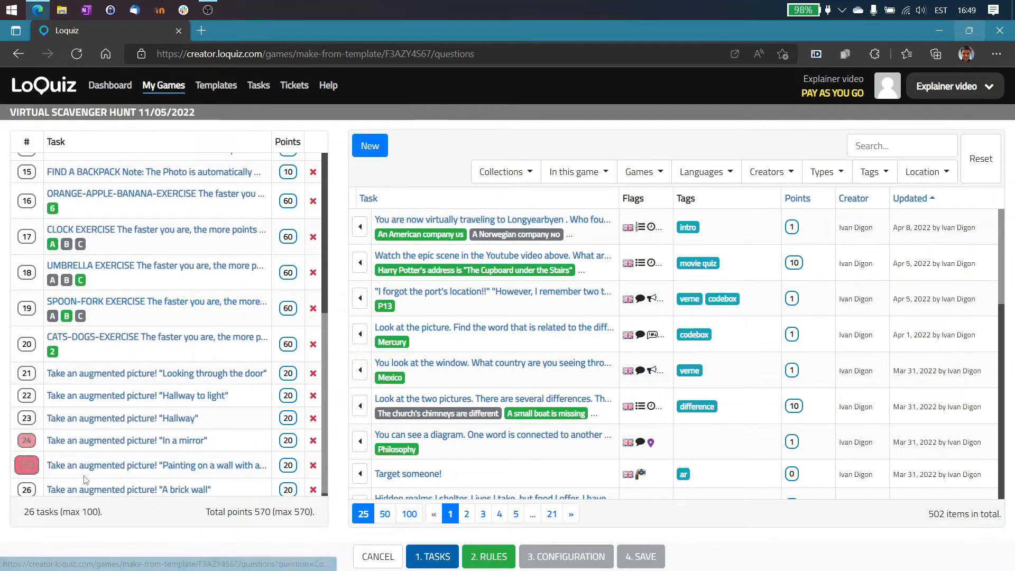
pyautogui.scroll(2, 184, 436)
pyautogui.scroll(3, 184, 436)
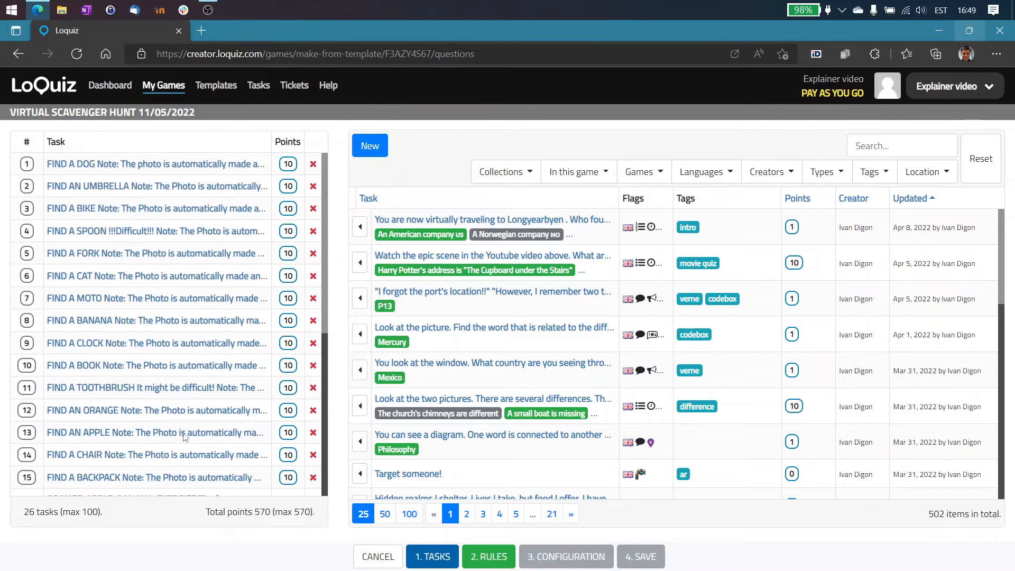
pyautogui.scroll(-1, 27, 225)
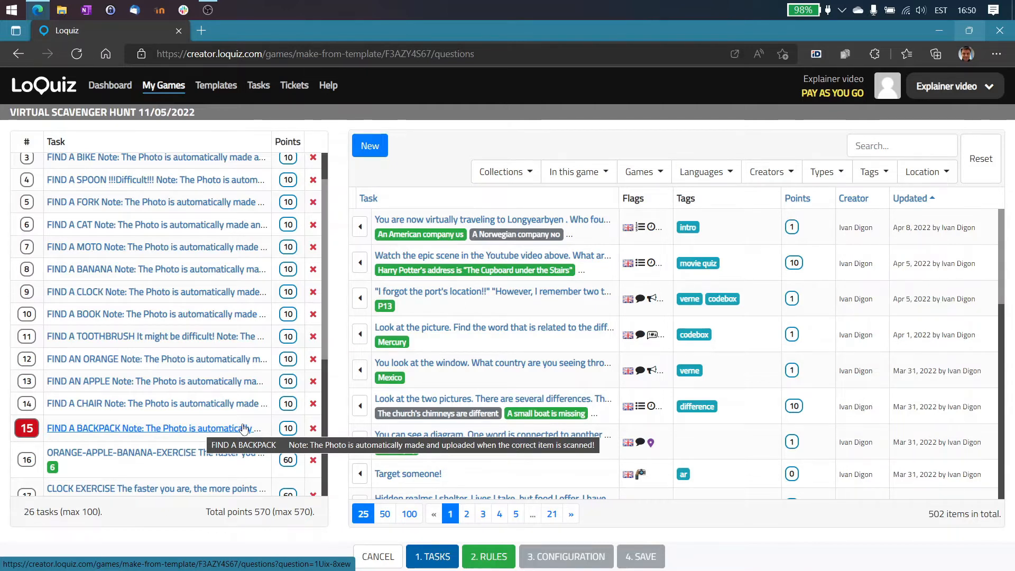
pyautogui.scroll(-5, 244, 428)
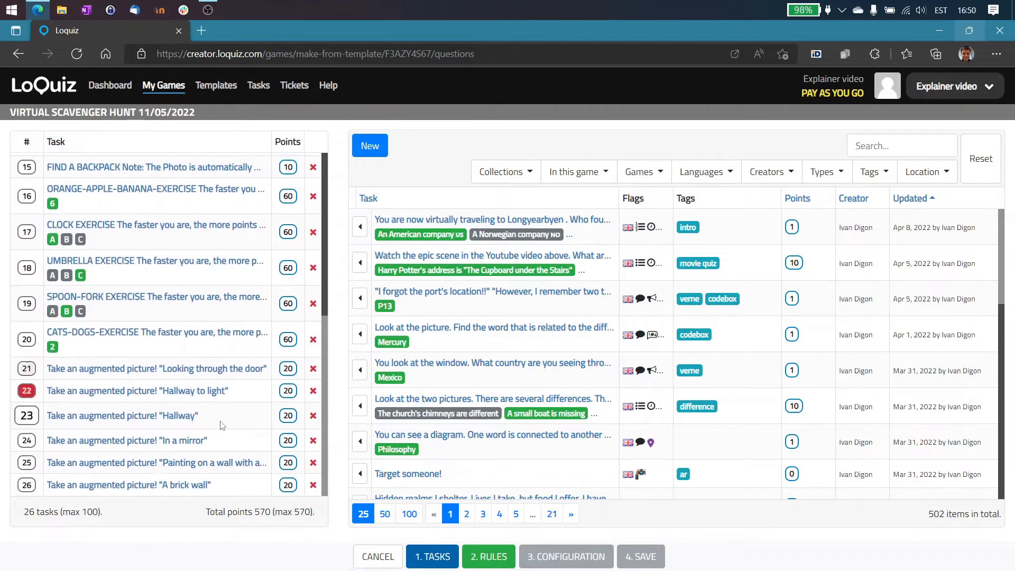
pyautogui.click(181, 320)
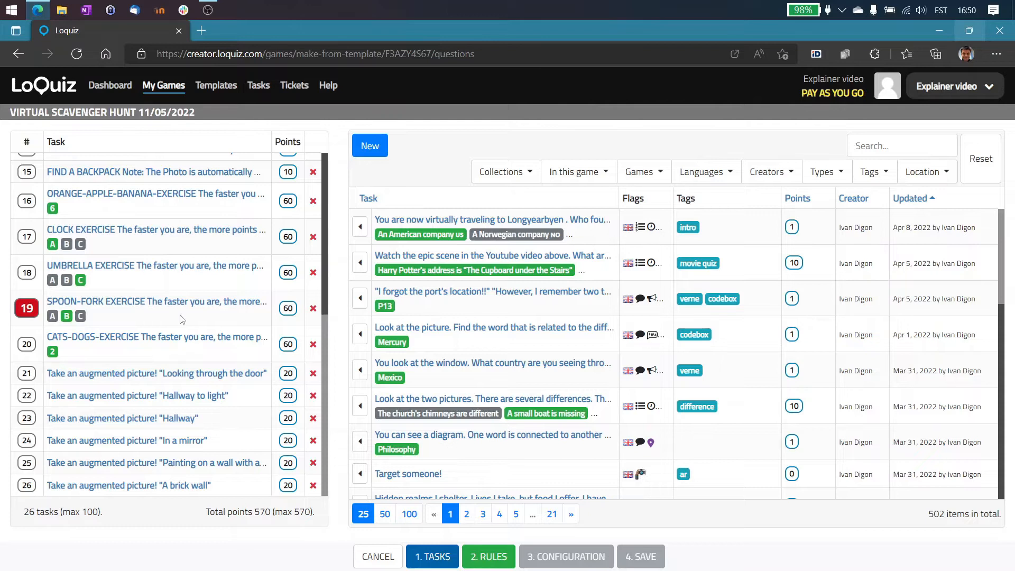
pyautogui.scroll(5, 181, 318)
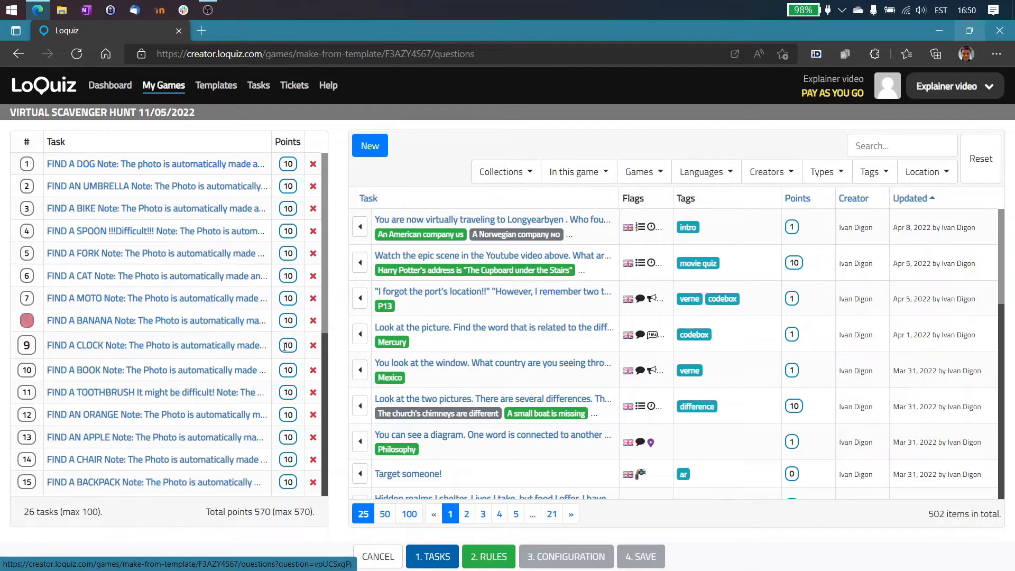
# - Inspect the FIND A DOG task's text and additional settings without changing them
pyautogui.click(202, 167)
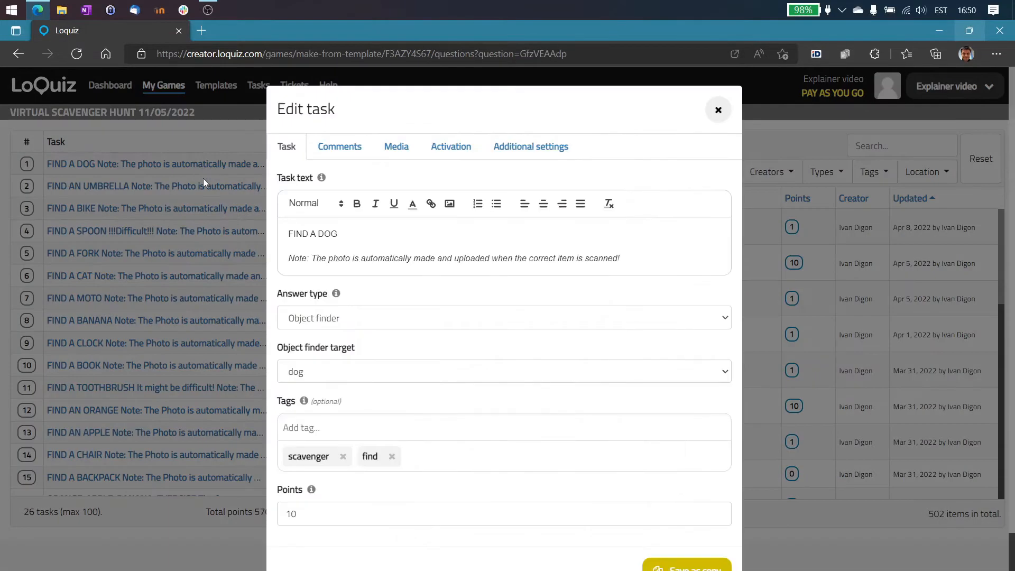
pyautogui.doubleClick(339, 258)
pyautogui.moveTo(373, 258); pyautogui.dragTo(561, 257)
pyautogui.click(559, 256)
pyautogui.click(513, 154)
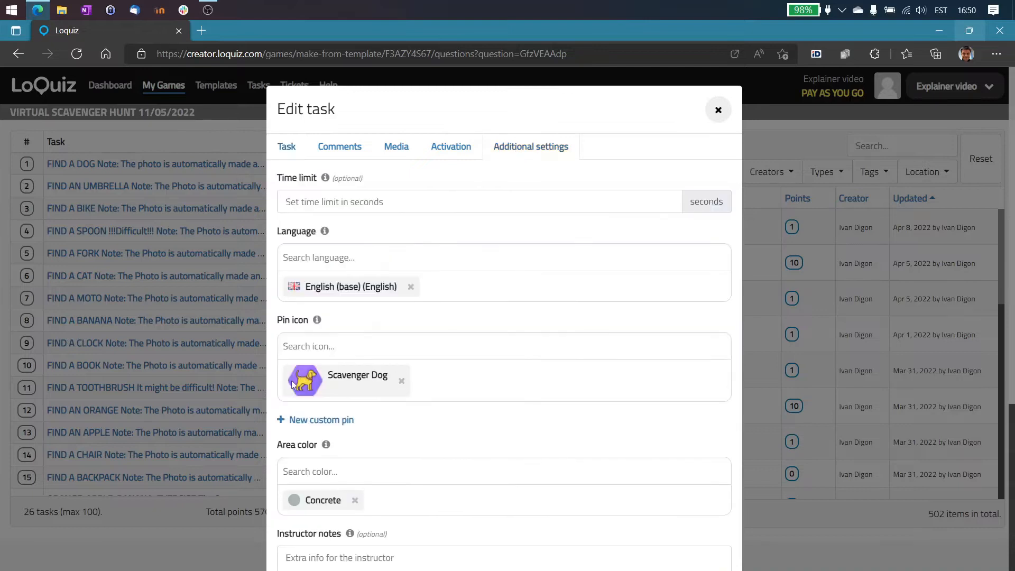
pyautogui.click(365, 253)
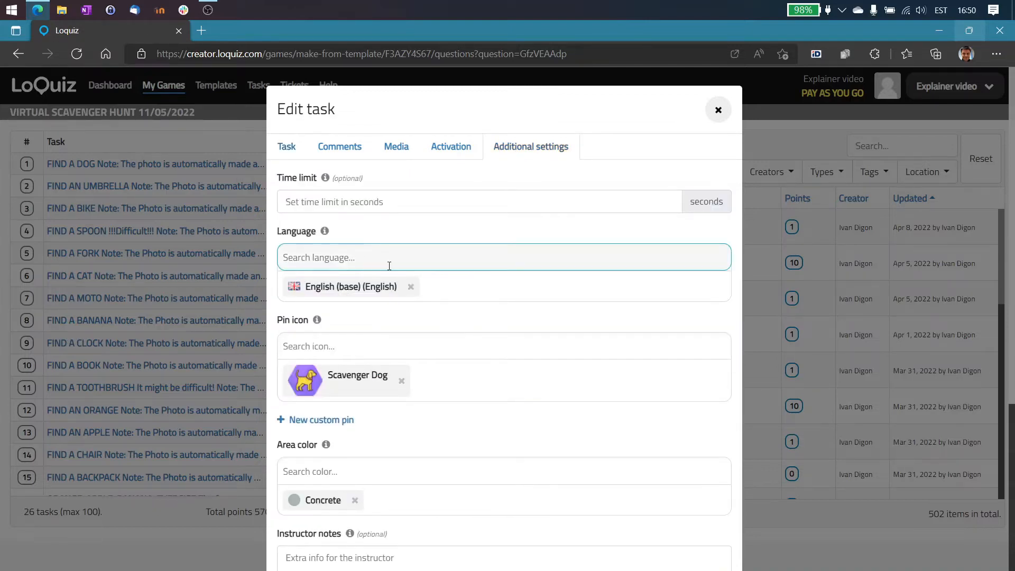
pyautogui.scroll(-5, 642, 272)
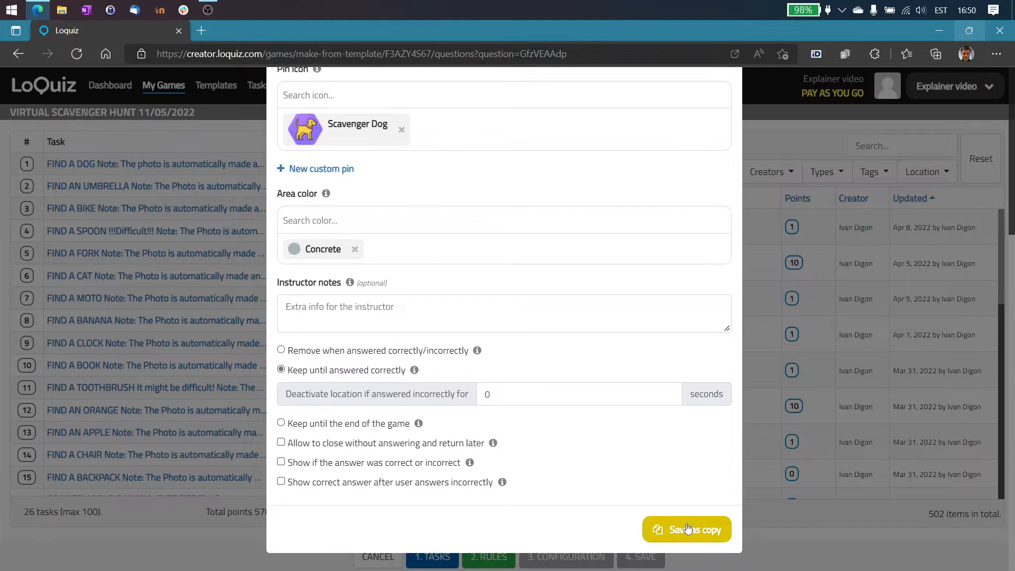
pyautogui.scroll(3, 682, 521)
pyautogui.scroll(-3, 681, 516)
pyautogui.scroll(5, 681, 515)
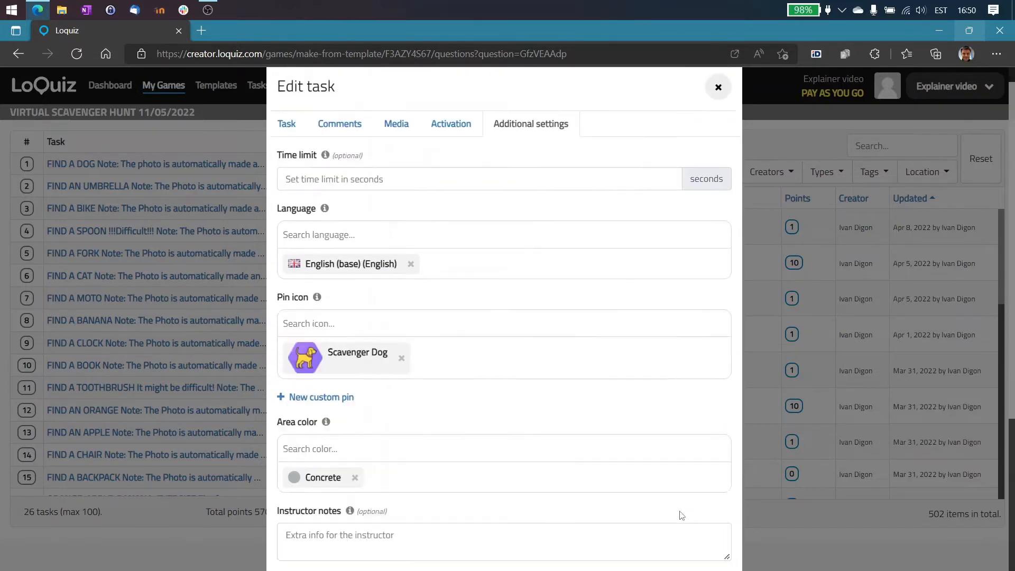
pyautogui.click(720, 110)
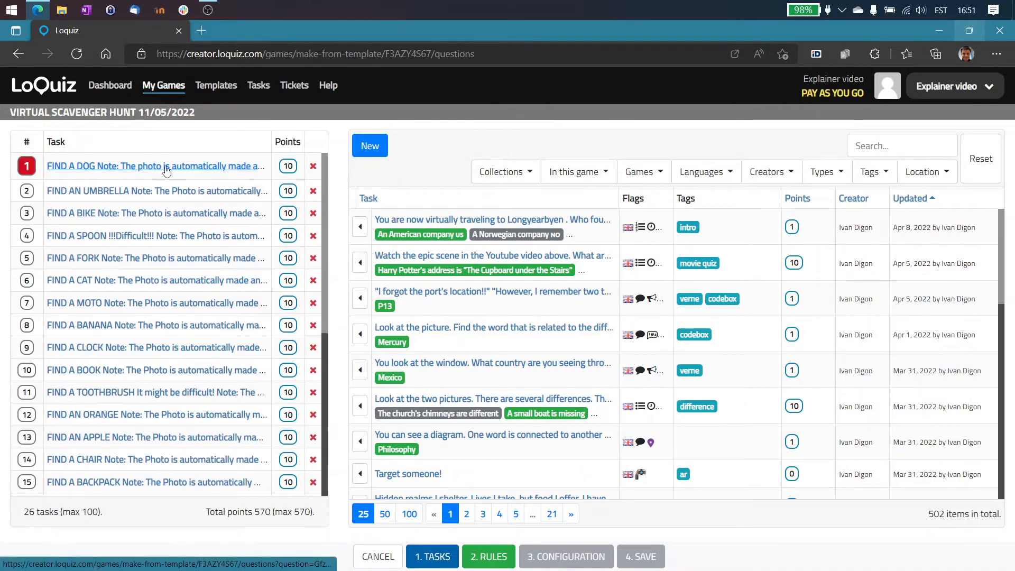
# - Advance from the task list to the game's rules and switch the playground preview from the map to the Tasks view
pyautogui.scroll(-5, 192, 317)
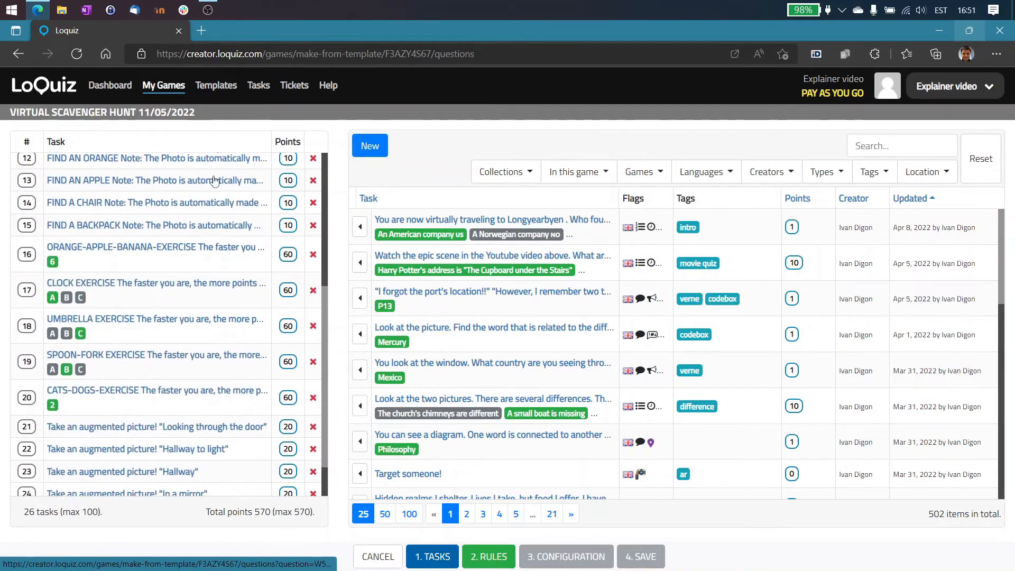
pyautogui.scroll(6, 208, 354)
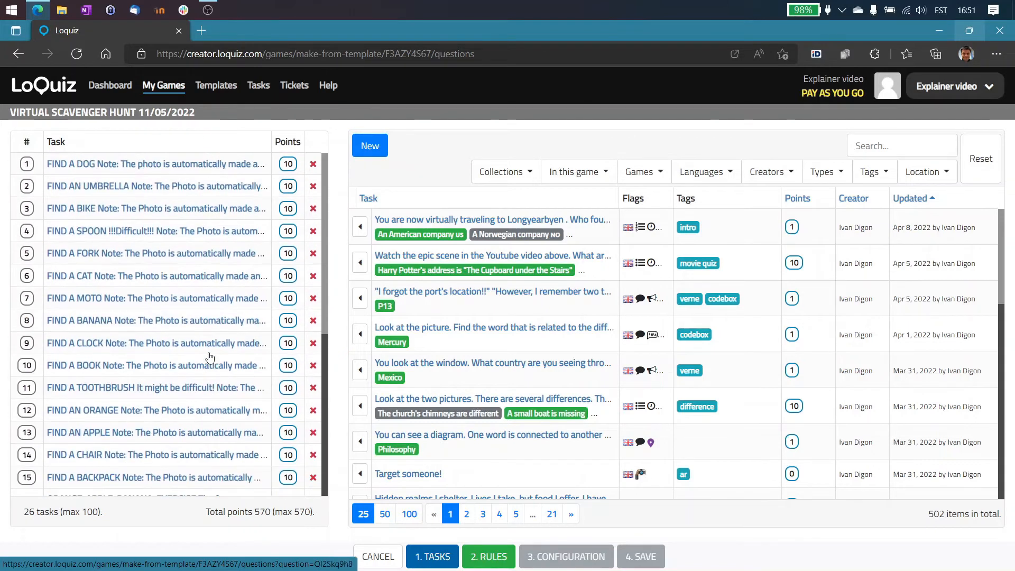
pyautogui.click(209, 358)
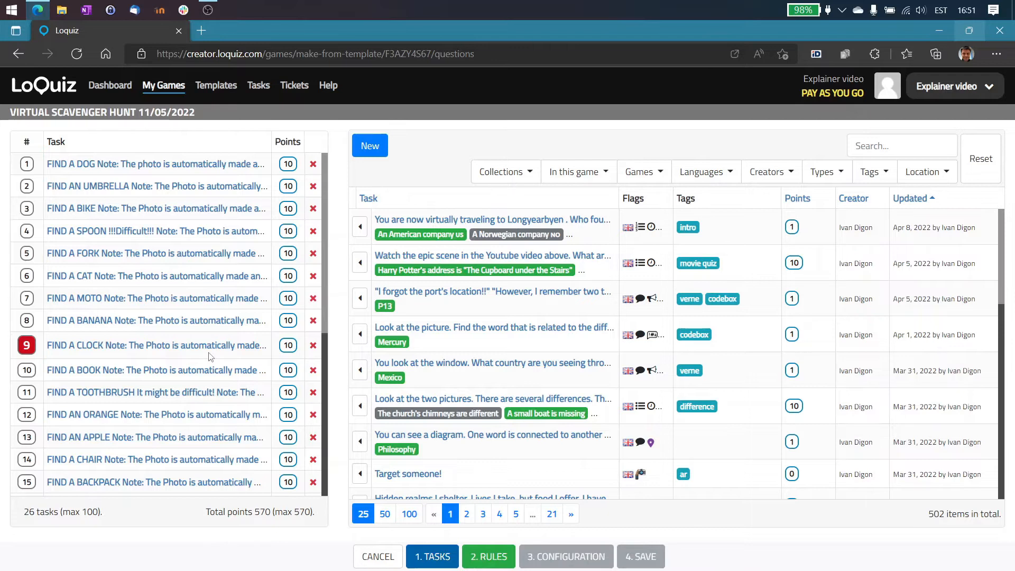
pyautogui.click(481, 564)
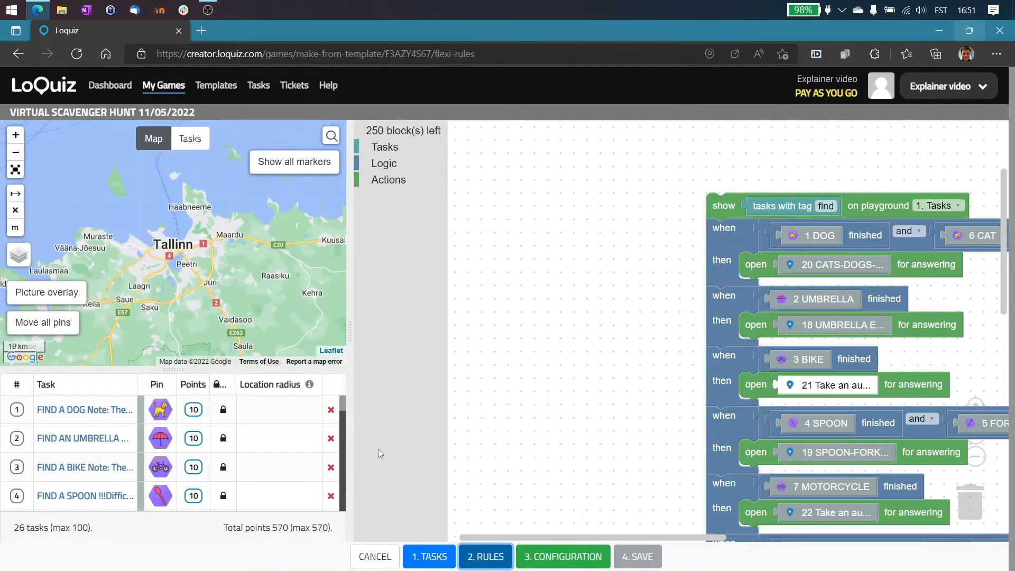
pyautogui.scroll(-2, 244, 266)
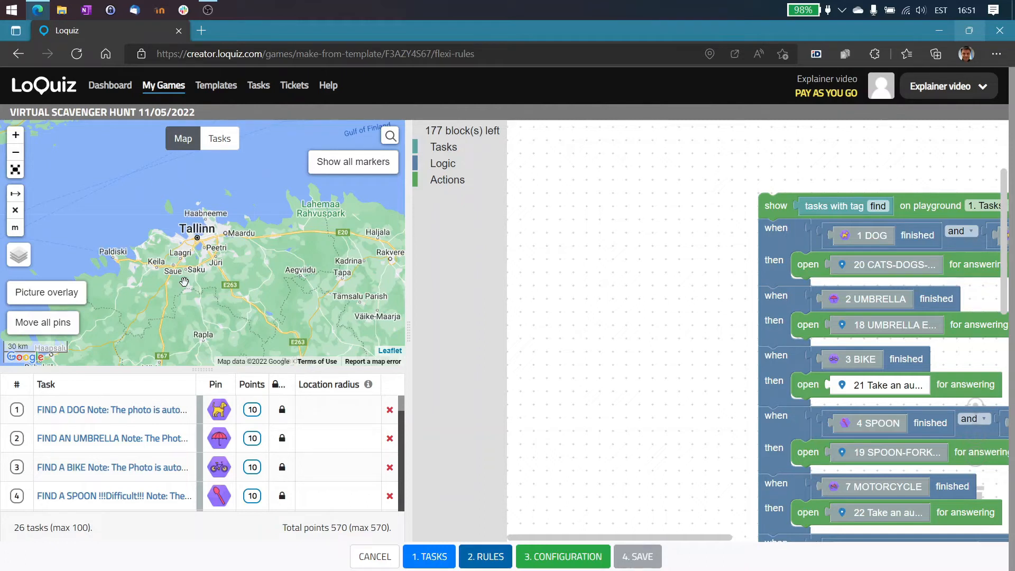
pyautogui.click(218, 138)
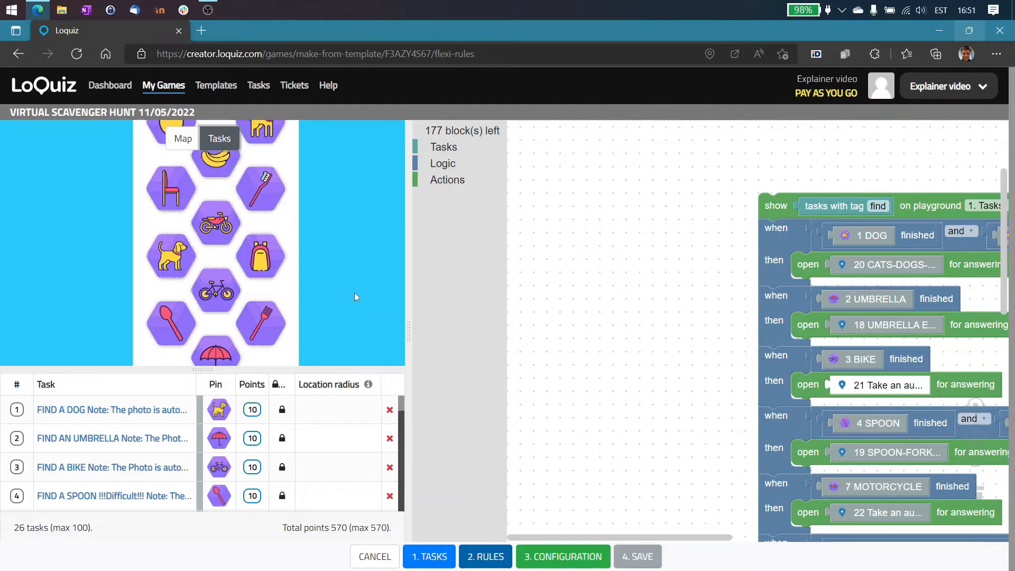
pyautogui.moveTo(351, 291); pyautogui.dragTo(376, 134)
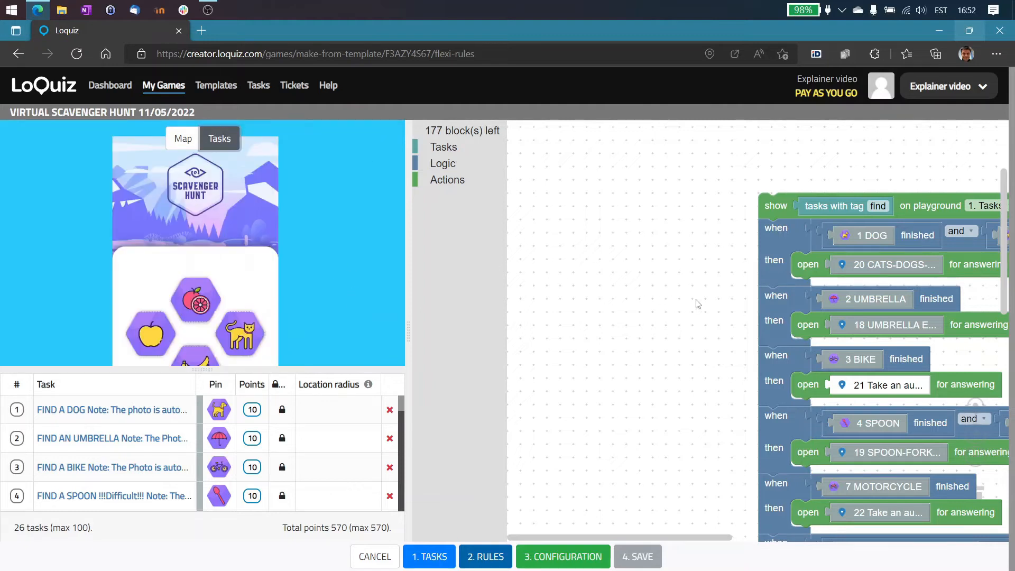
# - Examine the rule blocks that open extra tasks alongside the item icons on the Tasks playground
pyautogui.moveTo(696, 299); pyautogui.dragTo(510, 266)
pyautogui.scroll(-2, 712, 269)
pyautogui.scroll(-2, 712, 270)
pyautogui.scroll(2, 724, 278)
pyautogui.moveTo(867, 272); pyautogui.dragTo(816, 246)
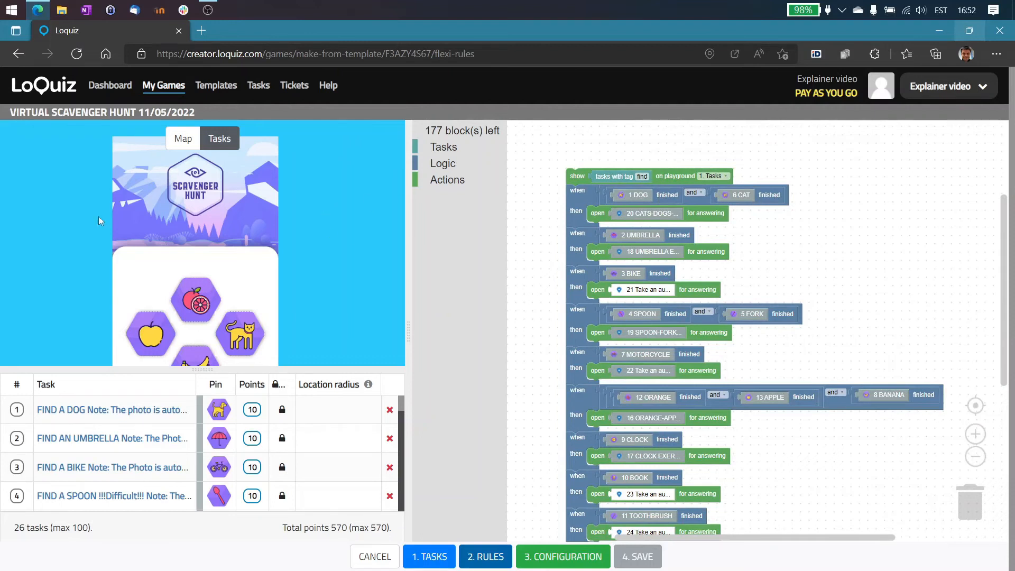
pyautogui.scroll(-3, 166, 334)
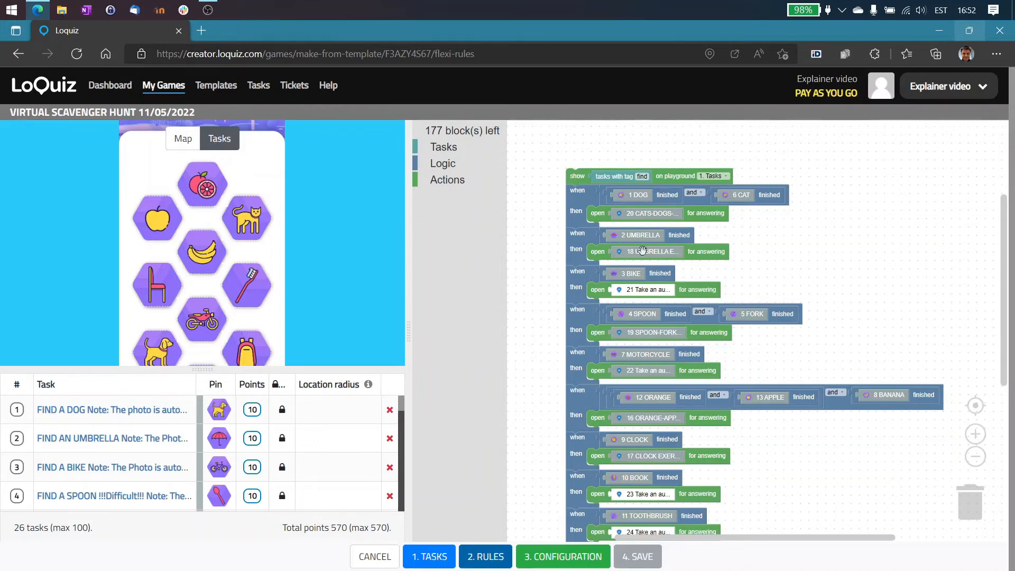
pyautogui.scroll(-2, 781, 283)
# - Advance to the game configuration, review the title, intro and finish messages and time limit, and save the game
pyautogui.click(590, 557)
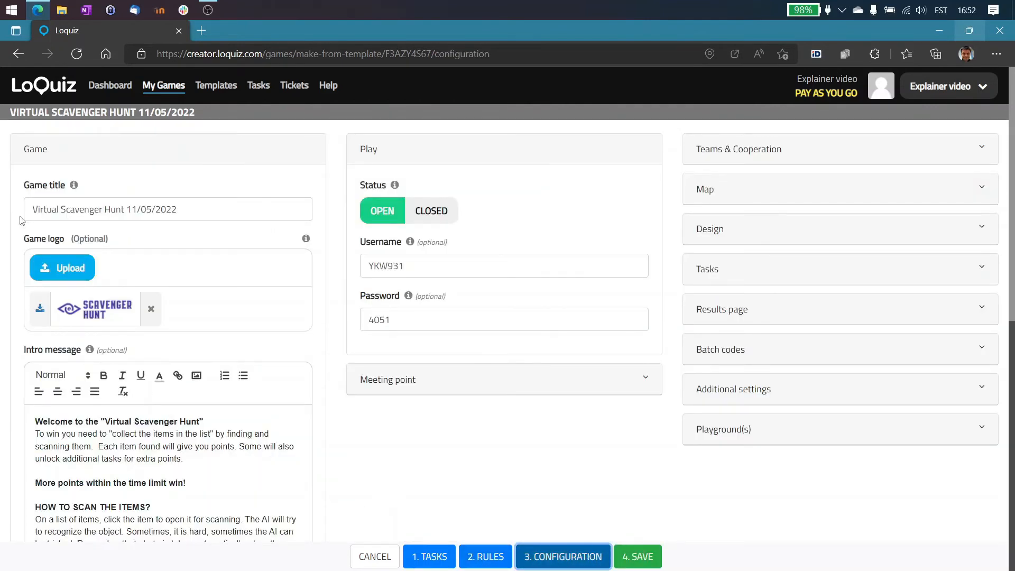
pyautogui.moveTo(46, 202); pyautogui.dragTo(182, 208)
pyautogui.scroll(-4, 118, 301)
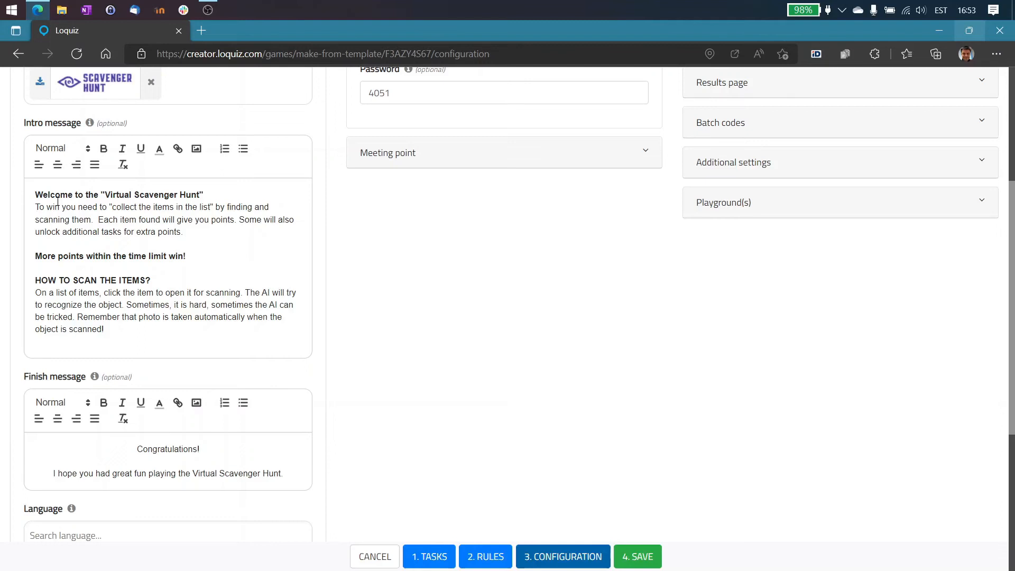
pyautogui.scroll(-5, 58, 201)
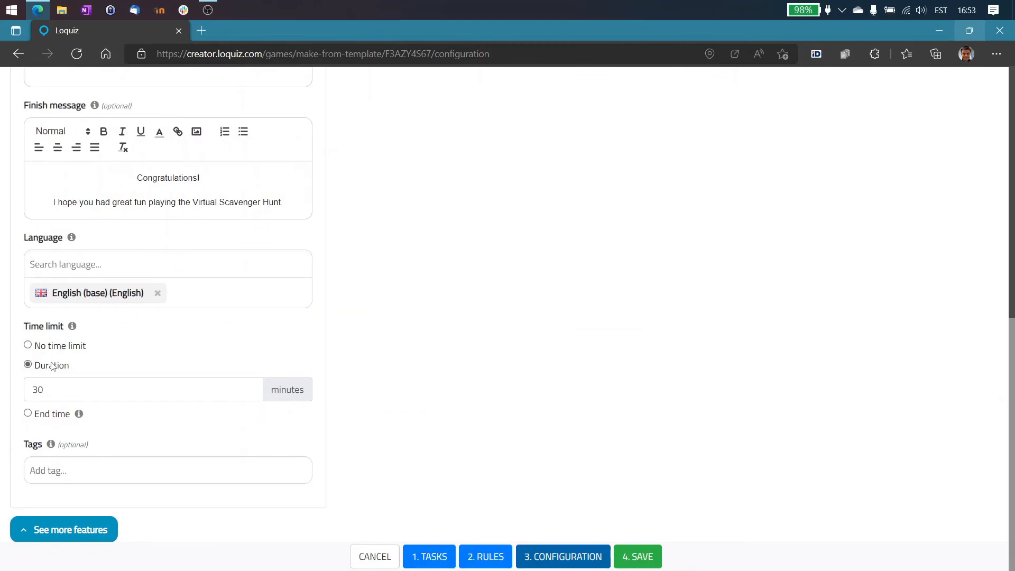
pyautogui.click(50, 394)
pyautogui.scroll(5, 546, 419)
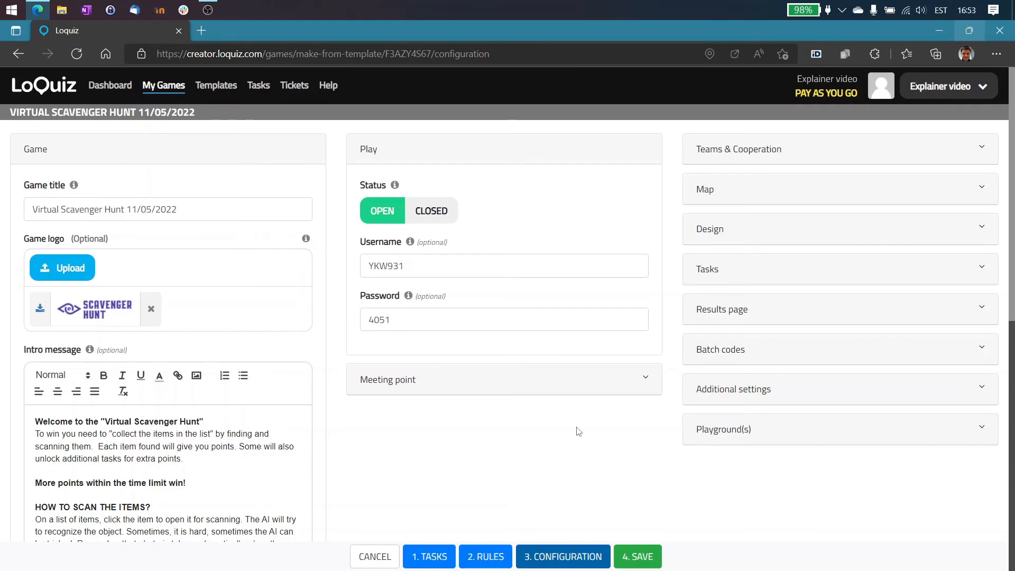
pyautogui.click(642, 561)
pyautogui.click(643, 561)
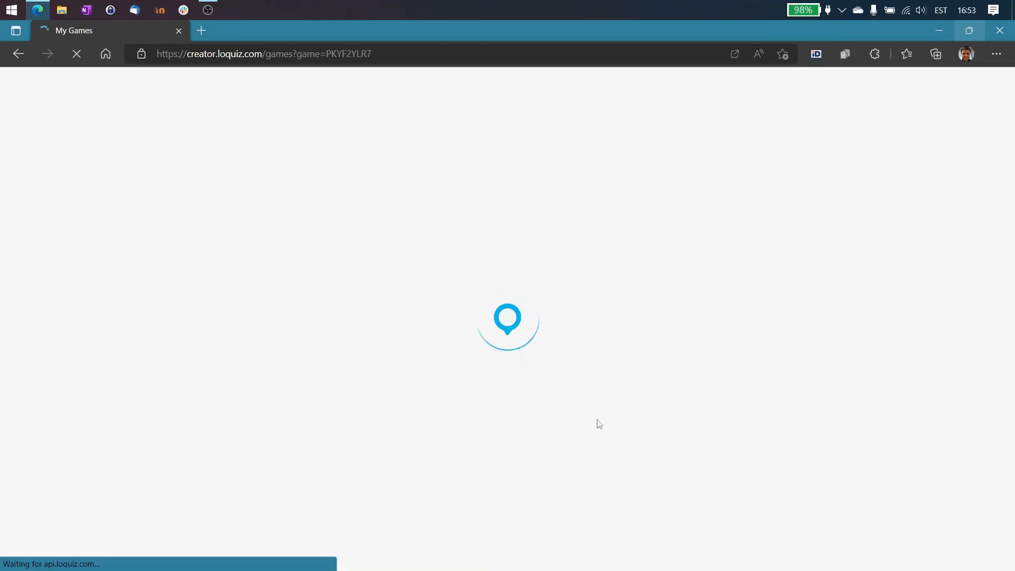